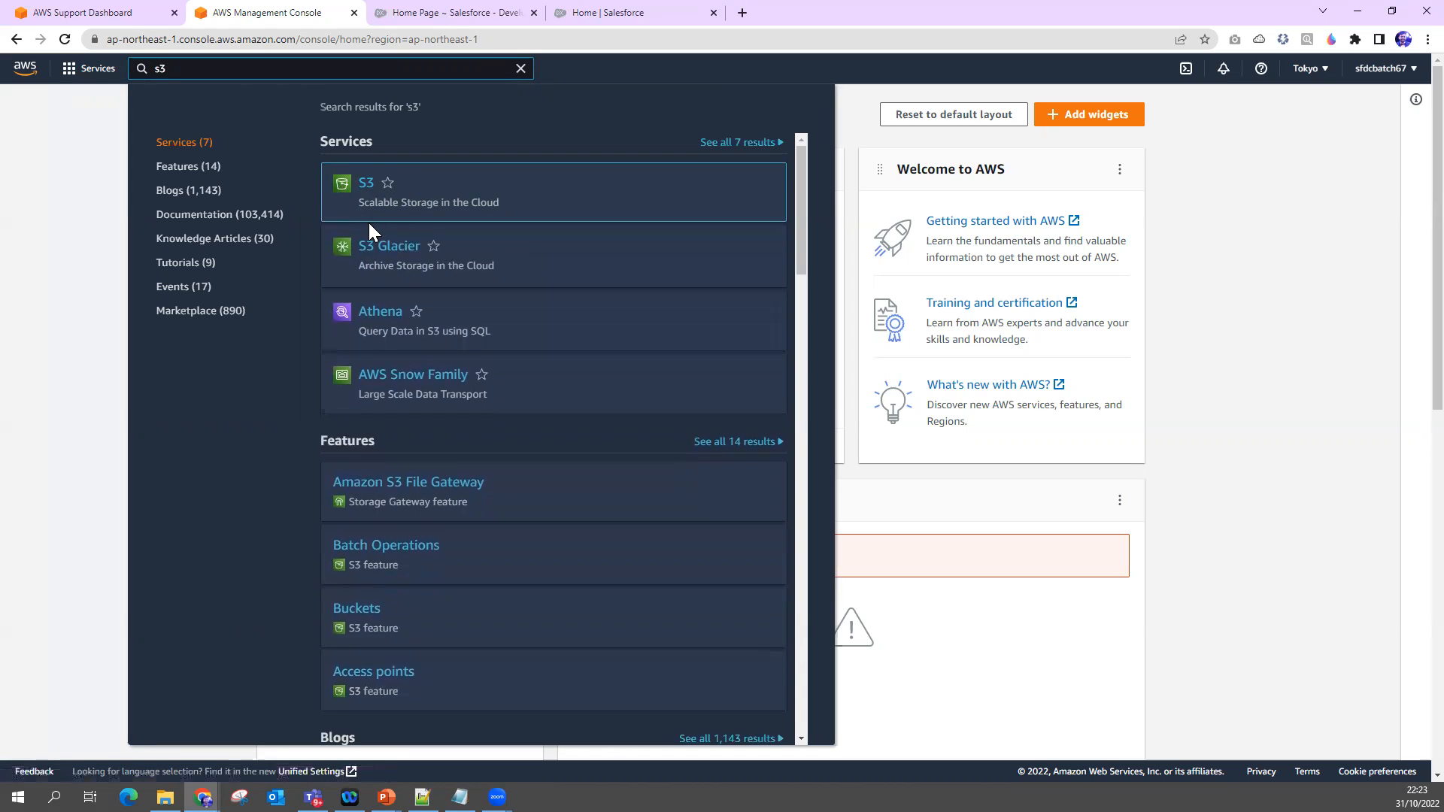
Open the S3 service and read its introduction, benefits, use cases and the note on creating a bucket
click(367, 184)
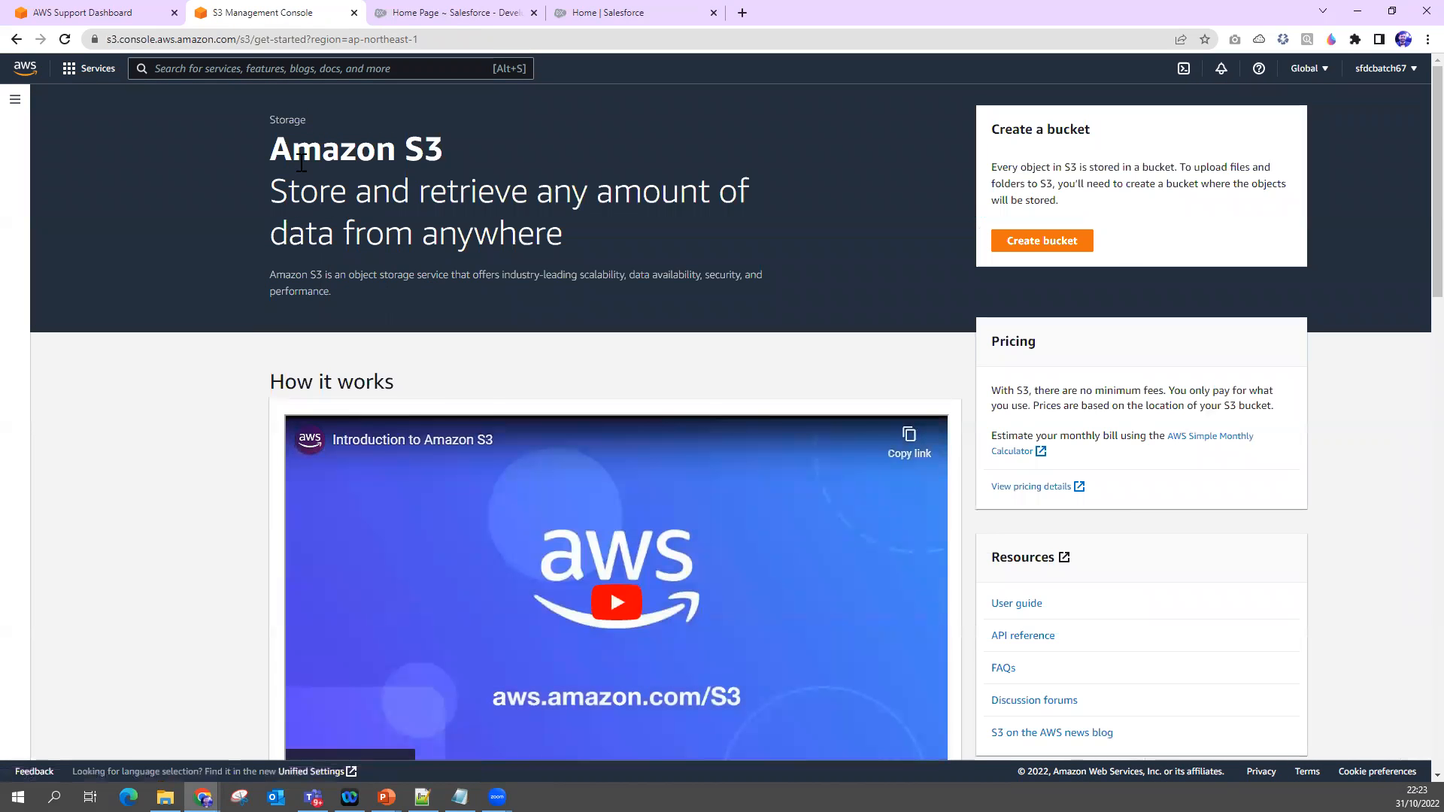
drag(272, 140, 407, 146)
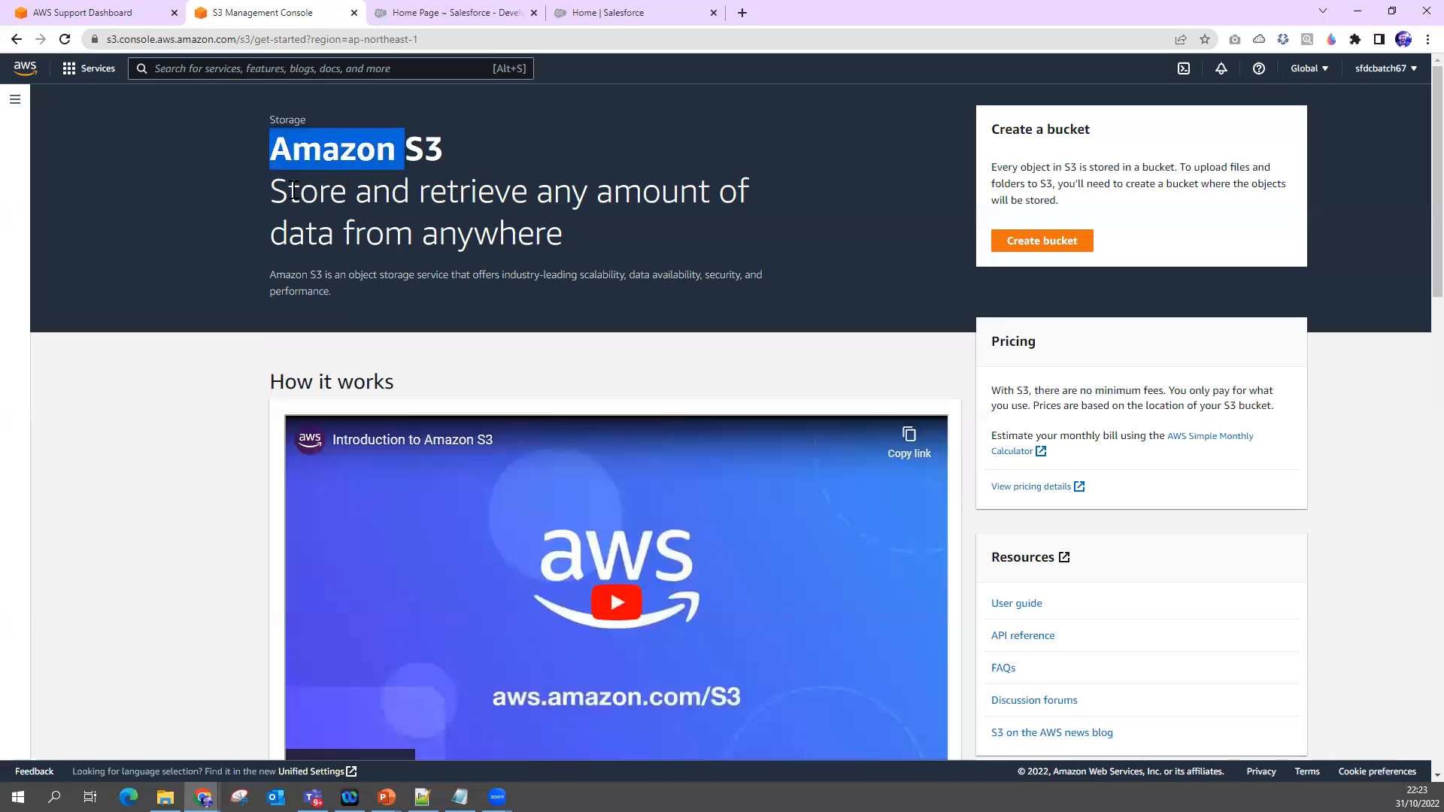
drag(272, 191, 574, 199)
drag(277, 232, 460, 226)
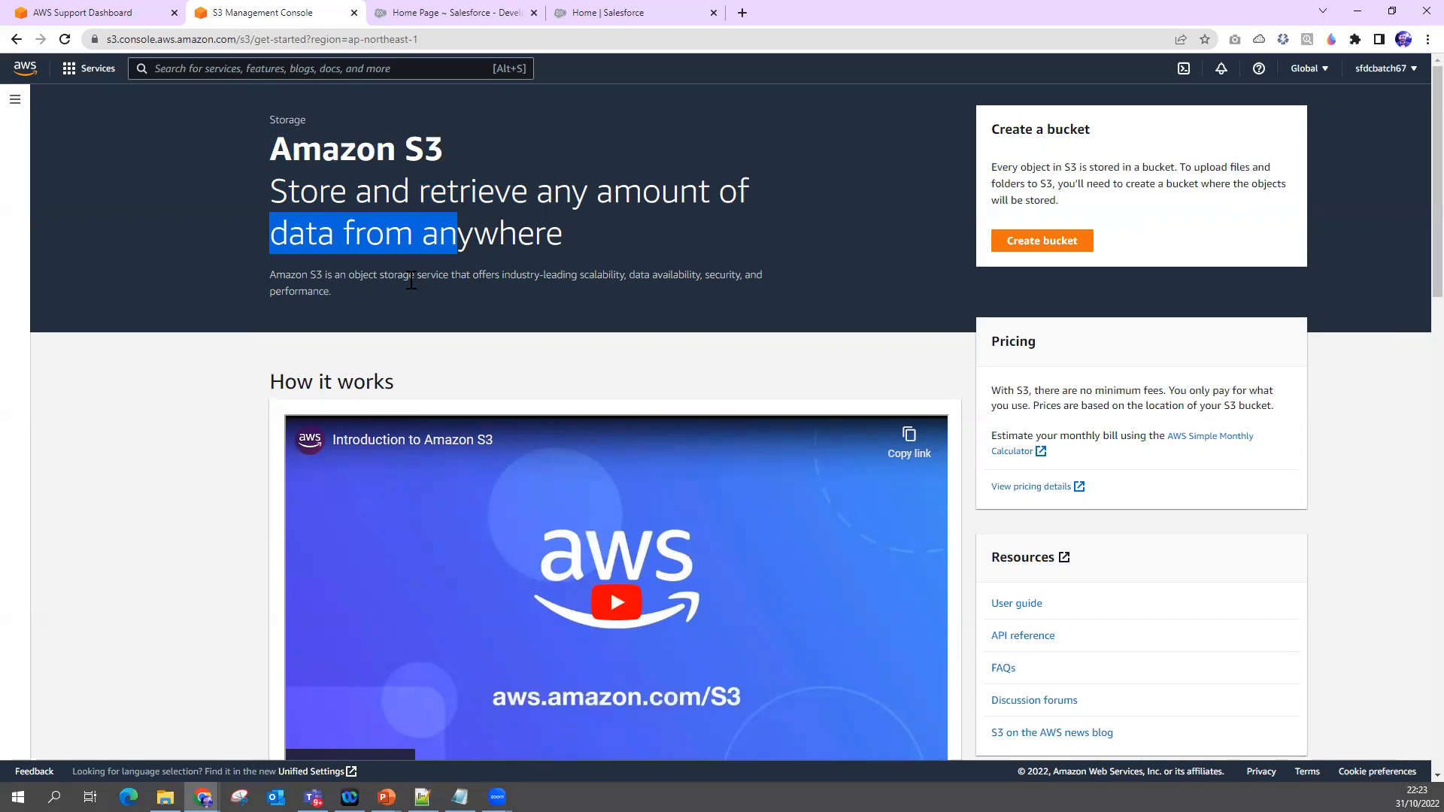
scroll(467, 493, down, 3)
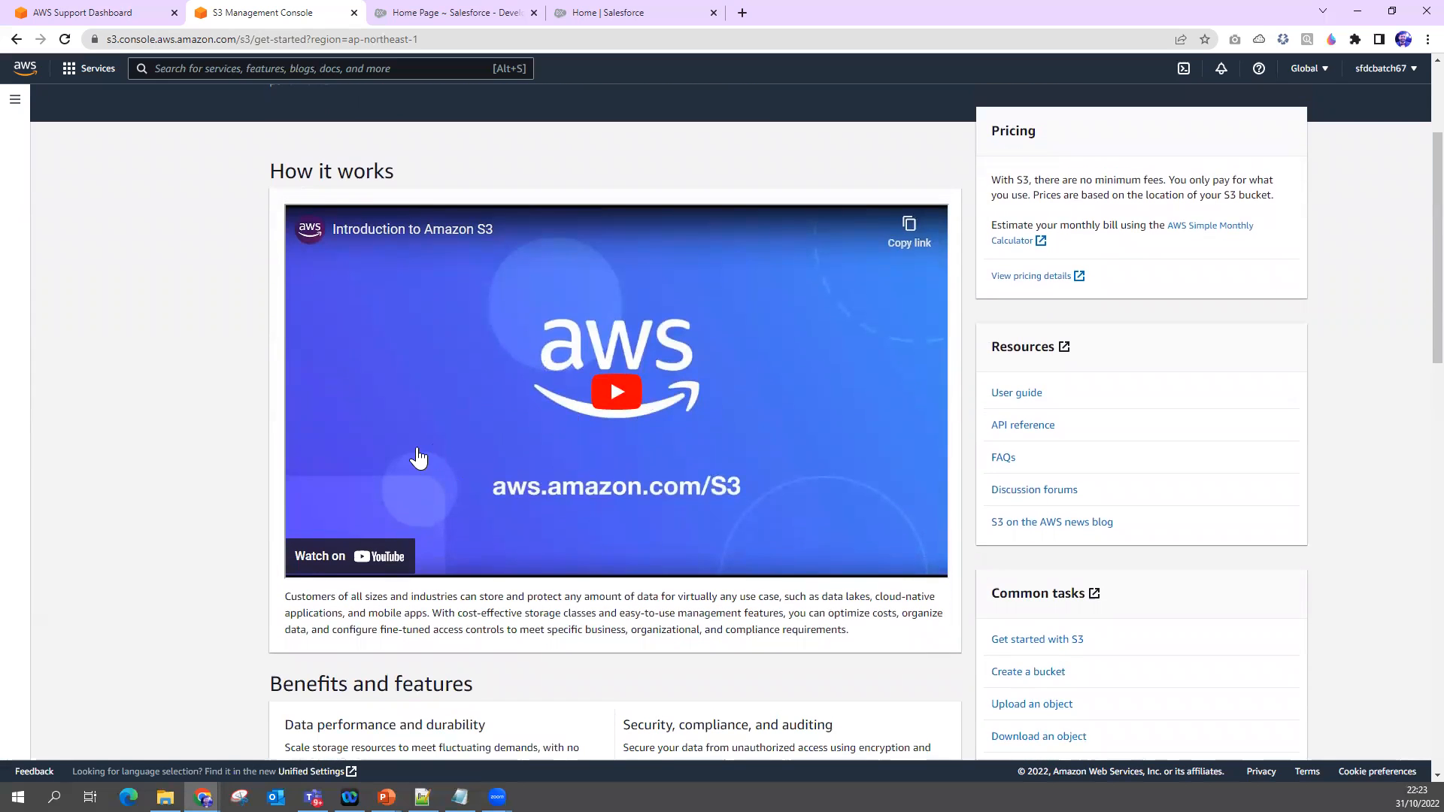
scroll(418, 457, down, 3)
scroll(418, 457, down, 4)
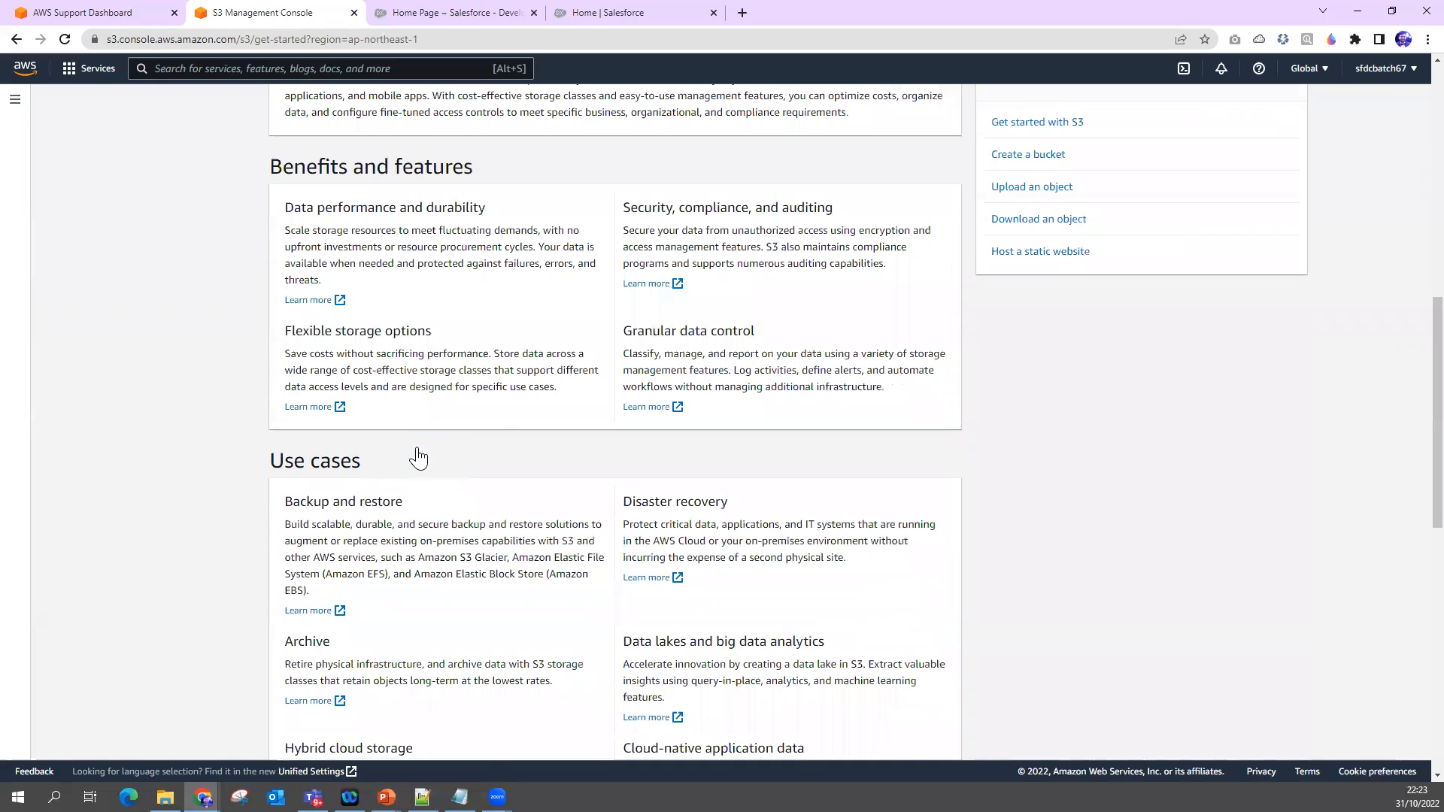
scroll(418, 456, up, 10)
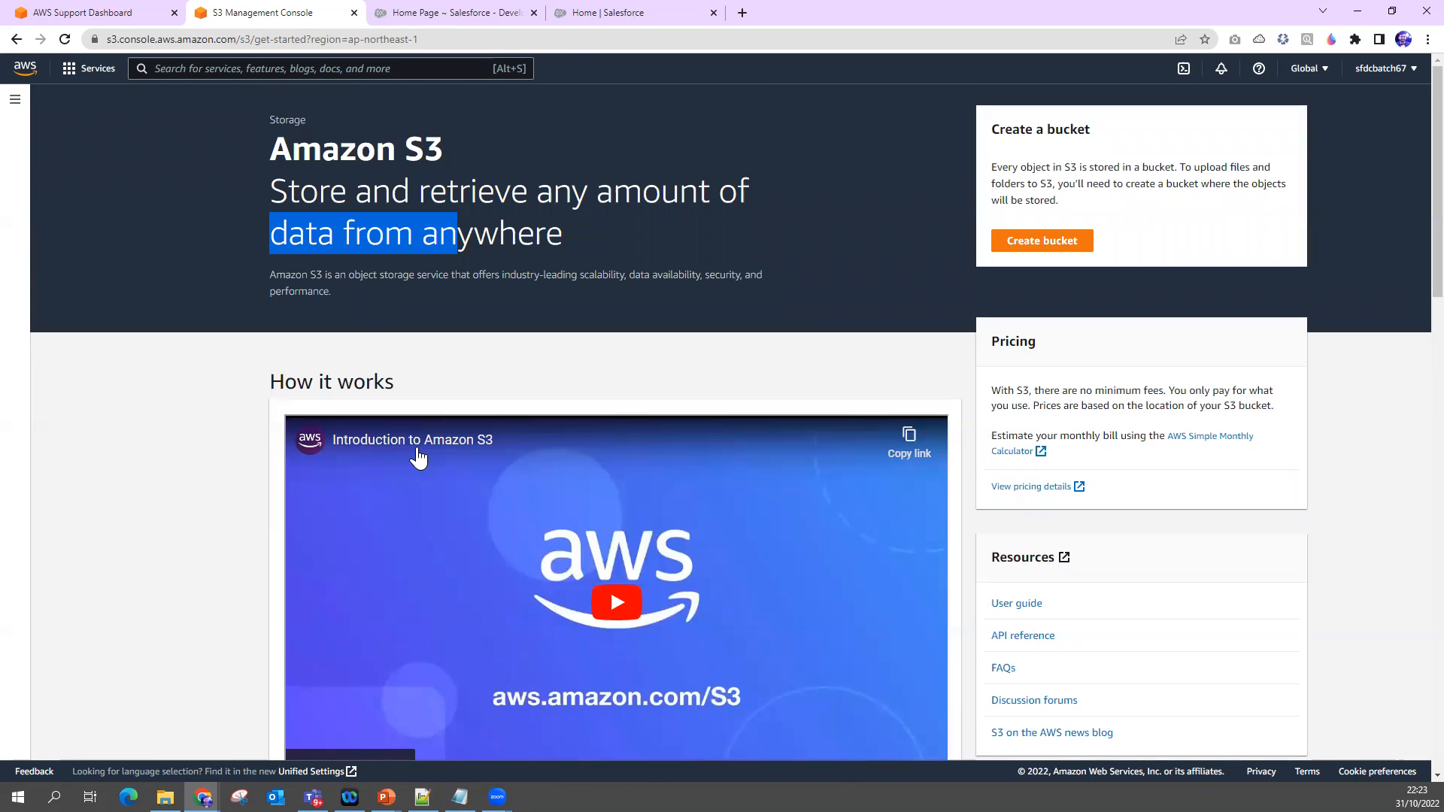
click(1062, 165)
drag(1061, 165, 1203, 184)
click(1099, 184)
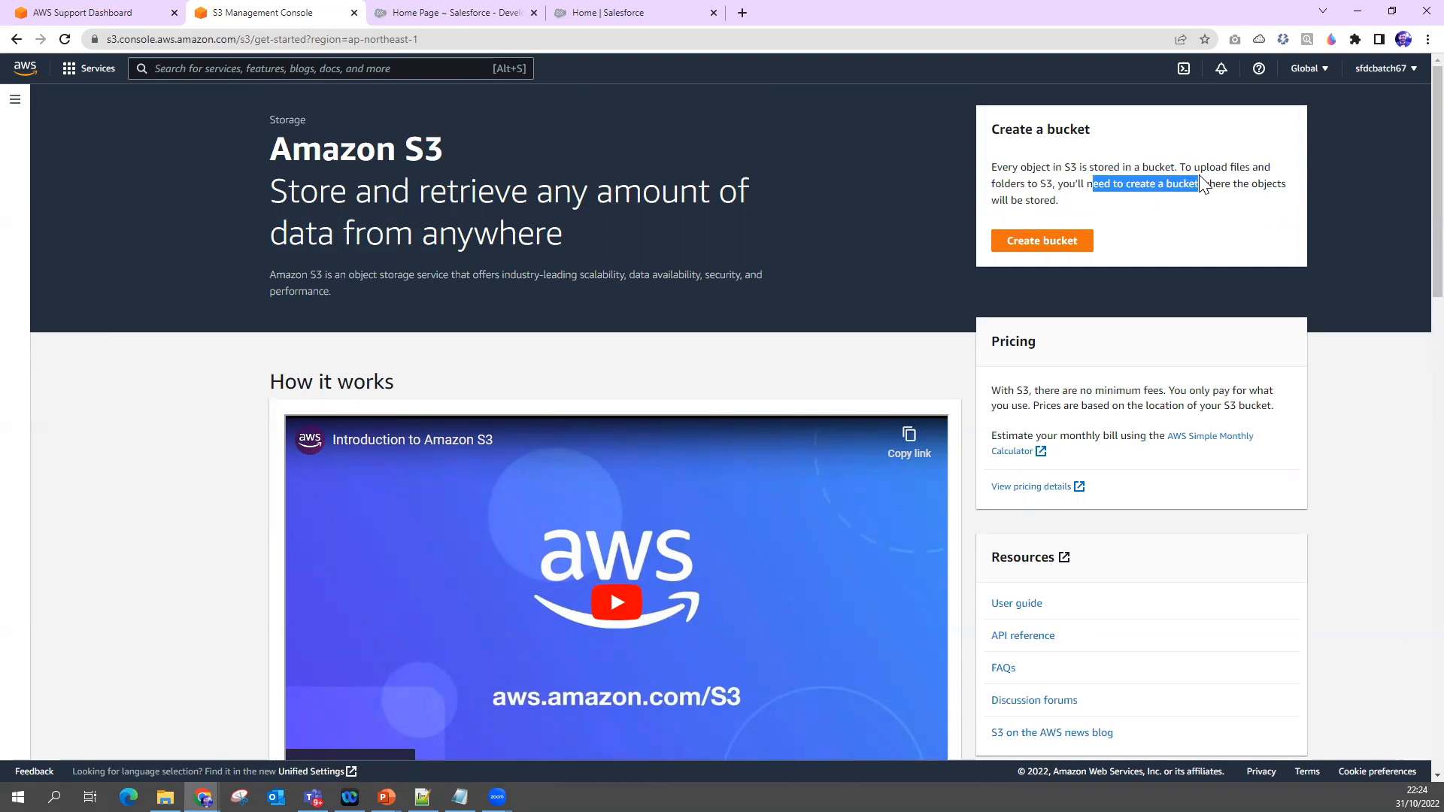
key(alt+Tab)
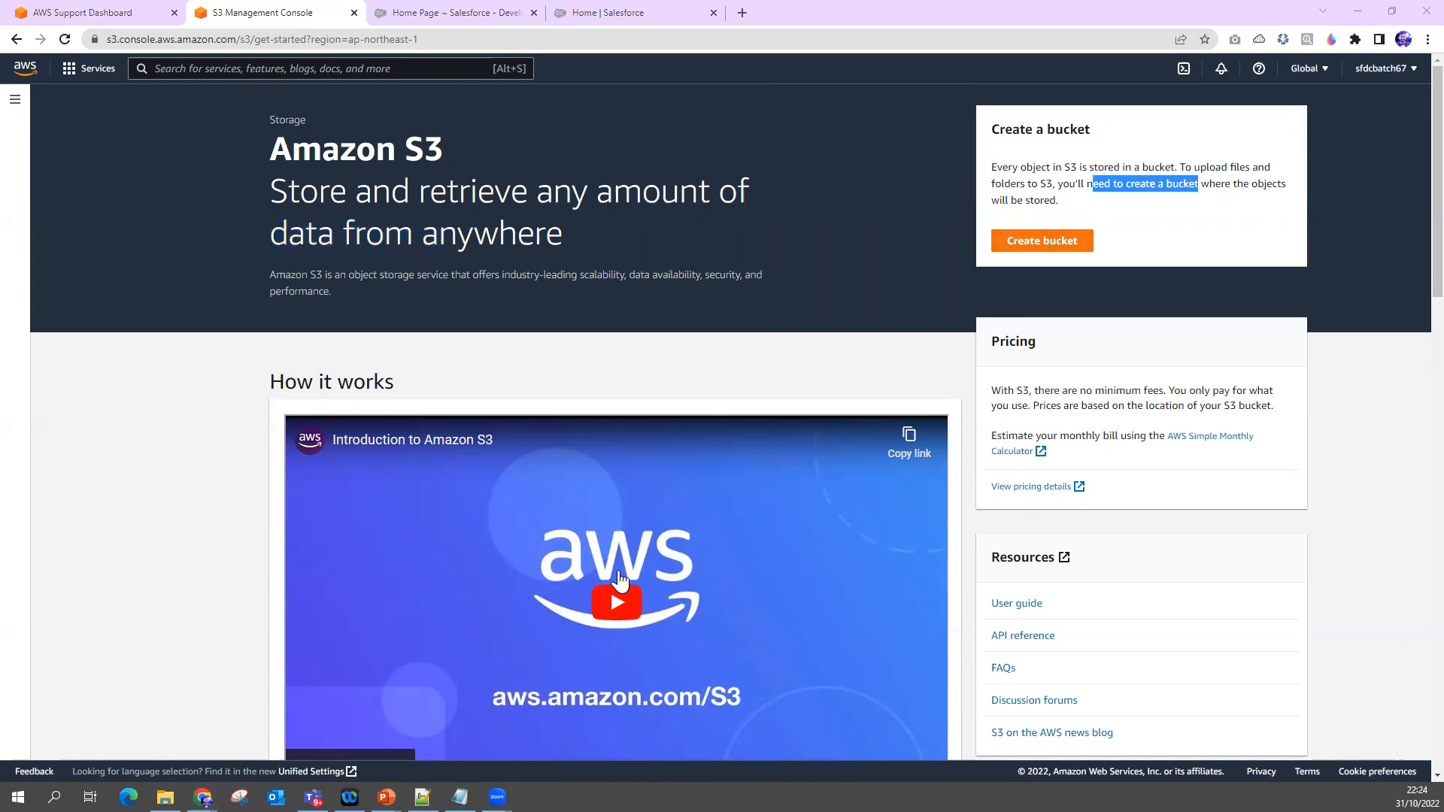
key(alt+Tab)
click(819, 356)
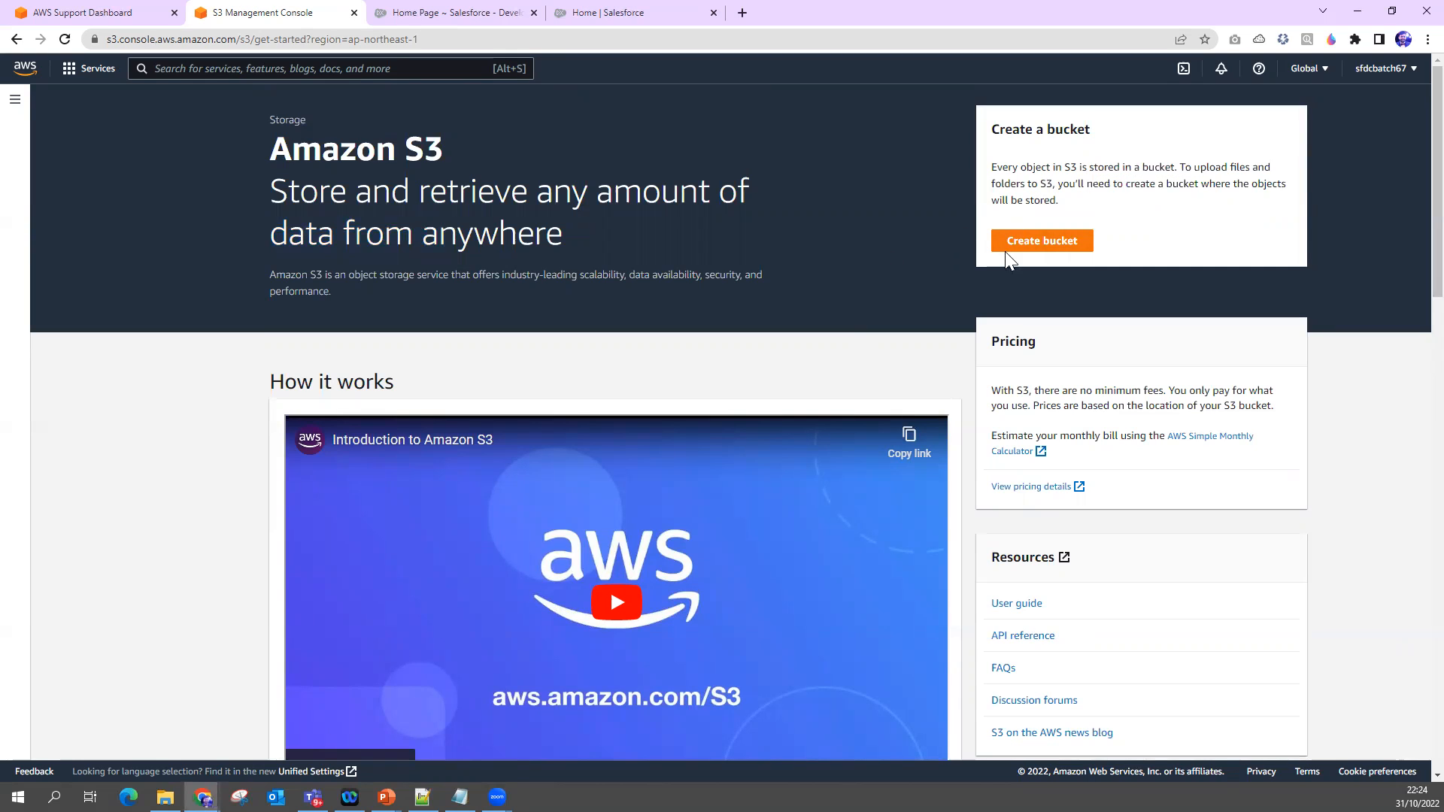
Start creating a new bucket and name it mycustomerdetail, all in lowercase
click(1054, 242)
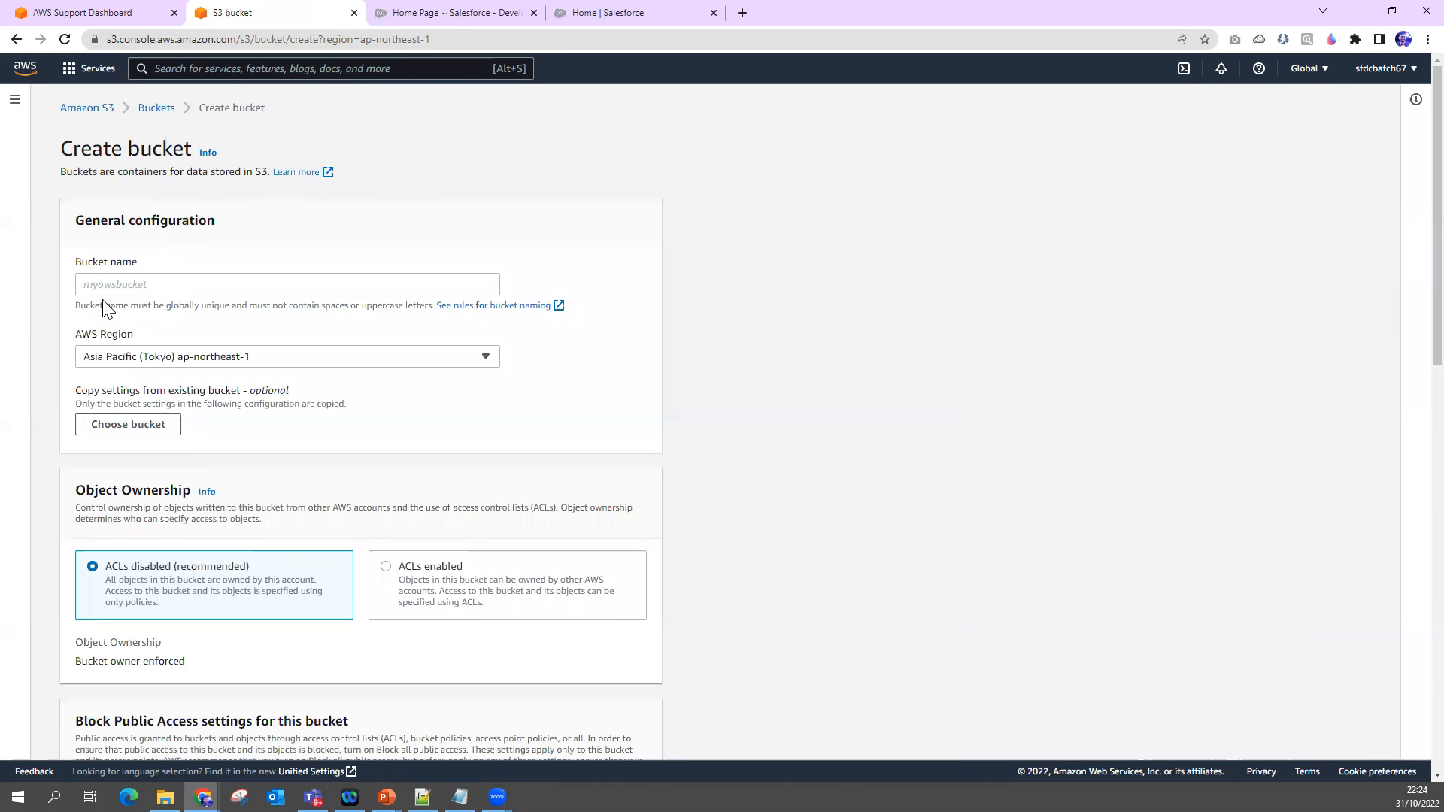
click(162, 288)
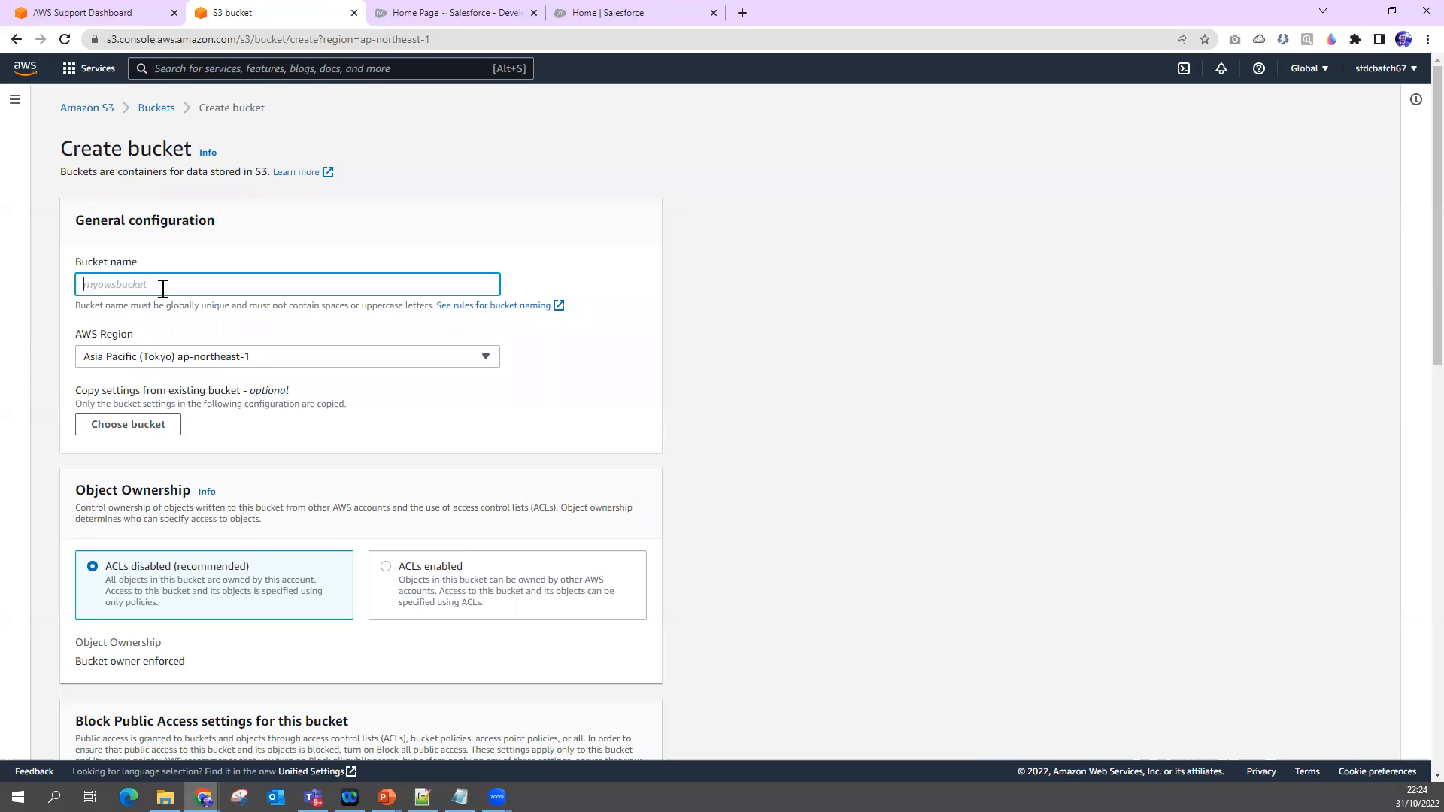
text(myCustomerDetail)
click(106, 284)
key(BackSpace)
text(c)
click(154, 285)
key(BackSpace)
text(d)
Set the bucket's AWS Region to US East (N. Virginia) us-east-1 and review the remaining bucket settings
click(132, 367)
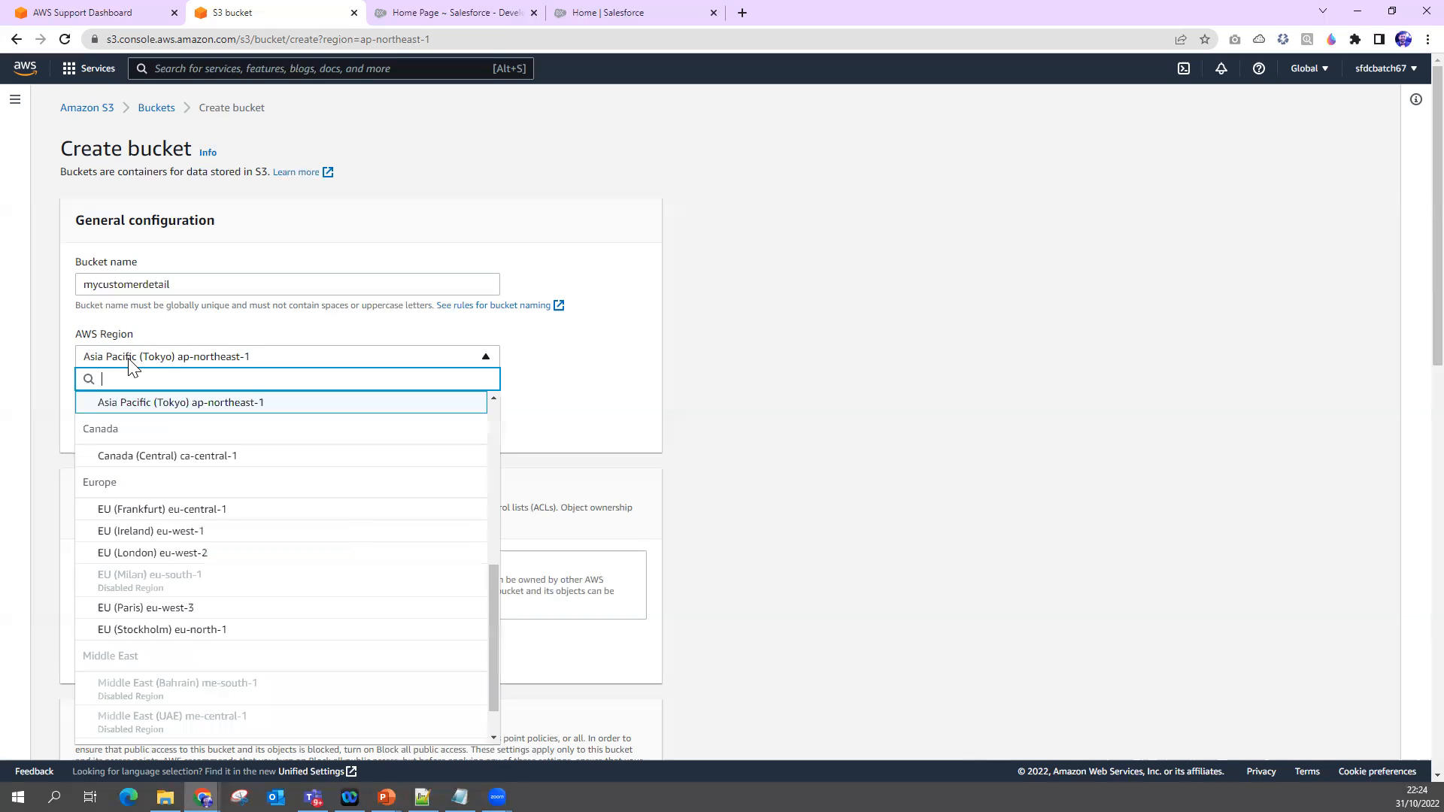
scroll(128, 515, down, 1)
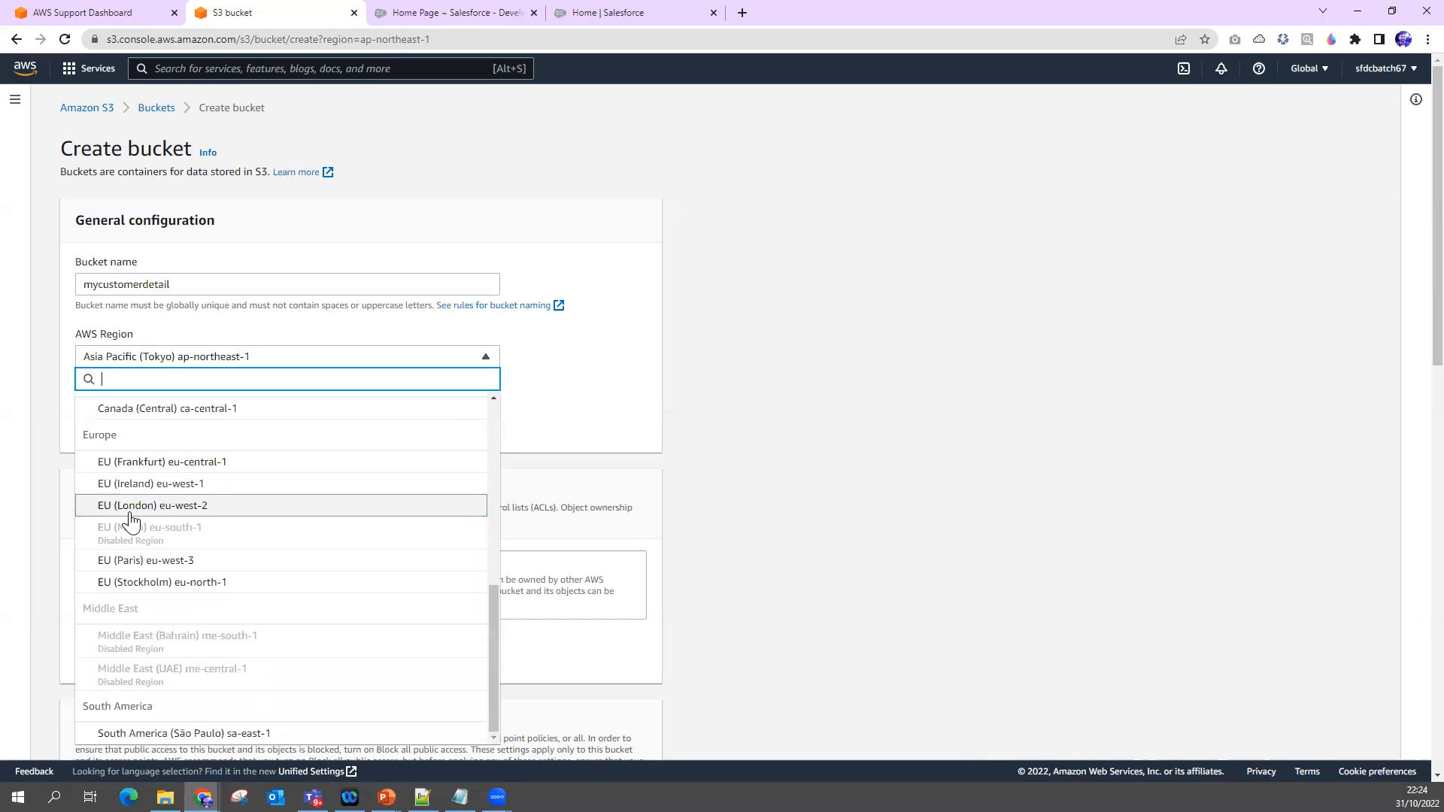
scroll(130, 518, up, 5)
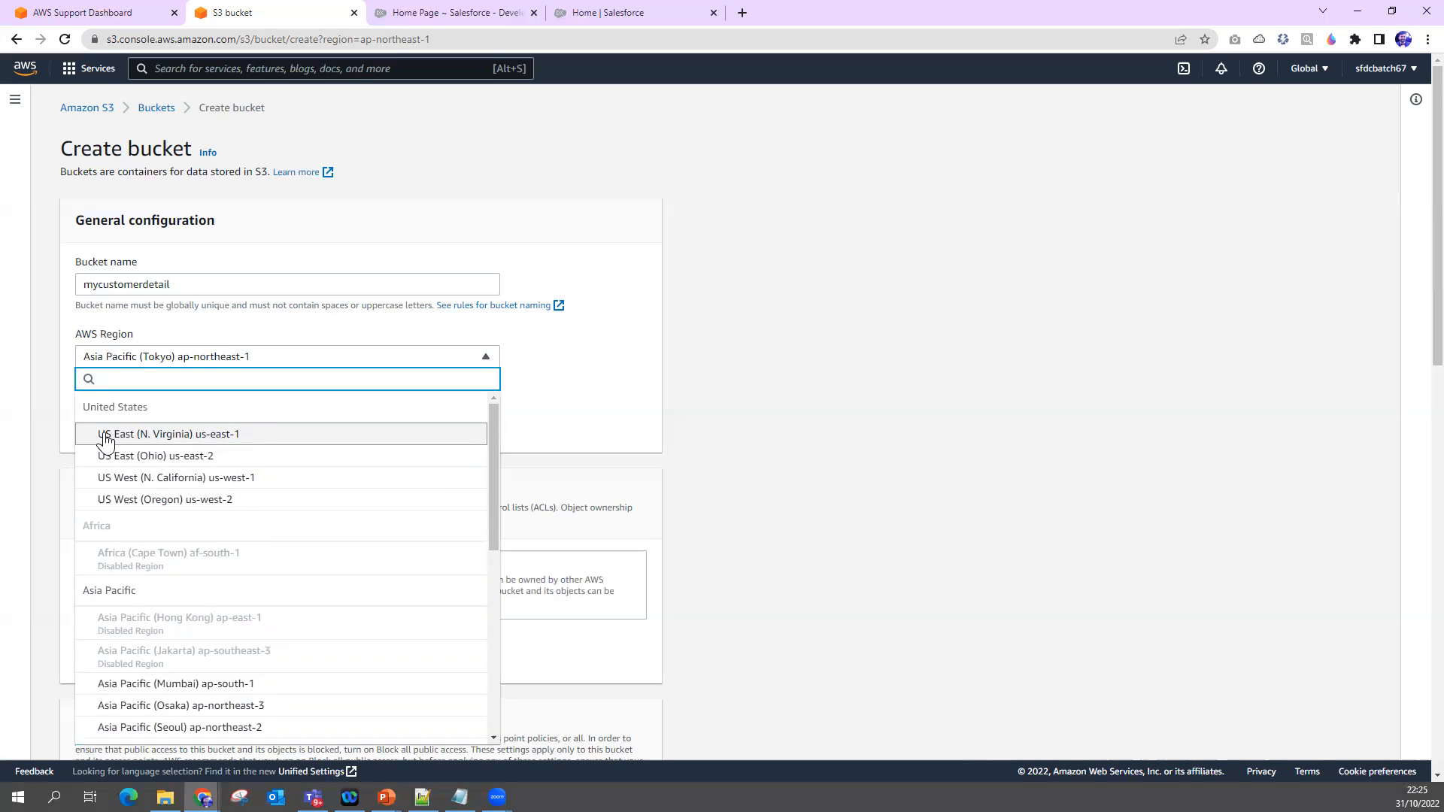
click(154, 444)
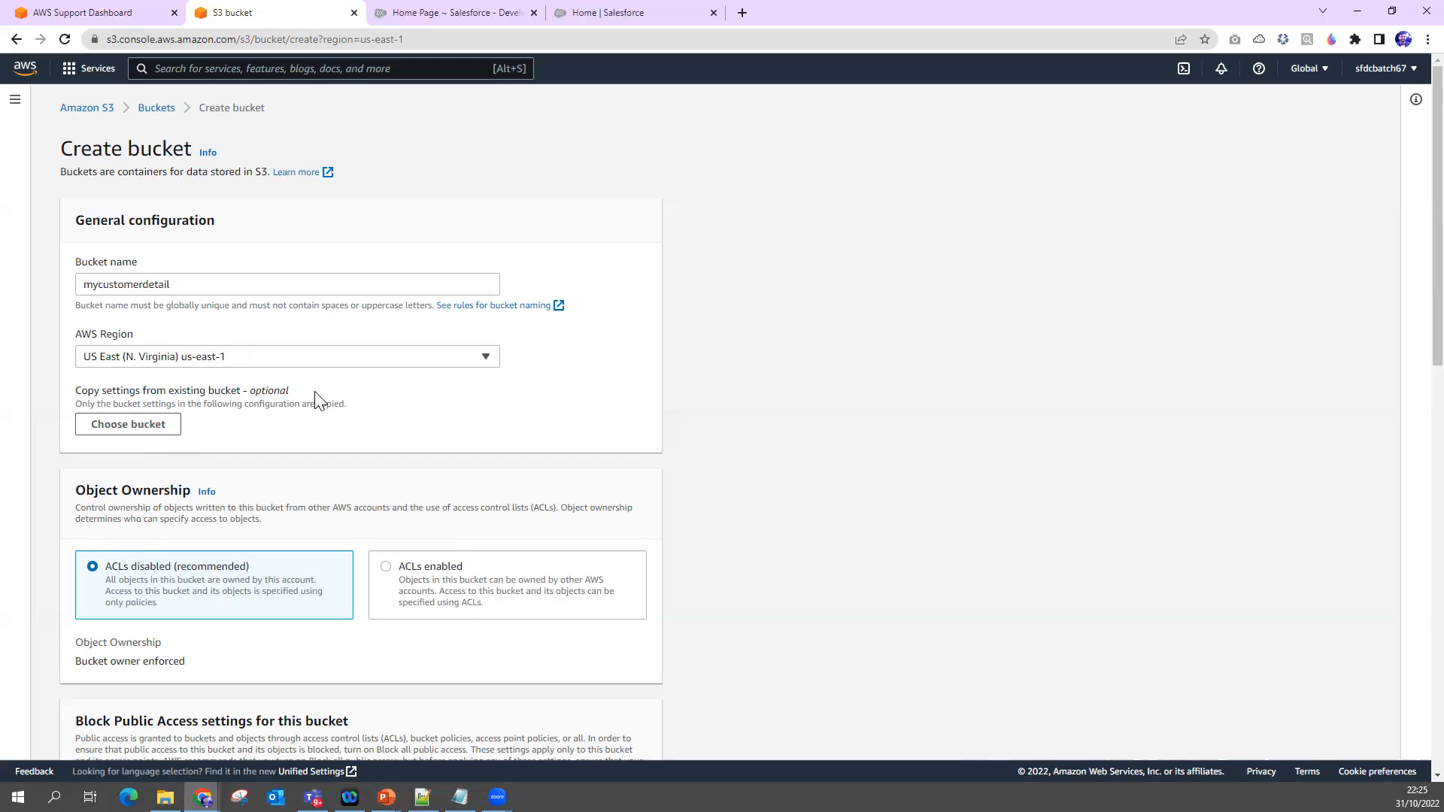
scroll(317, 400, down, 1)
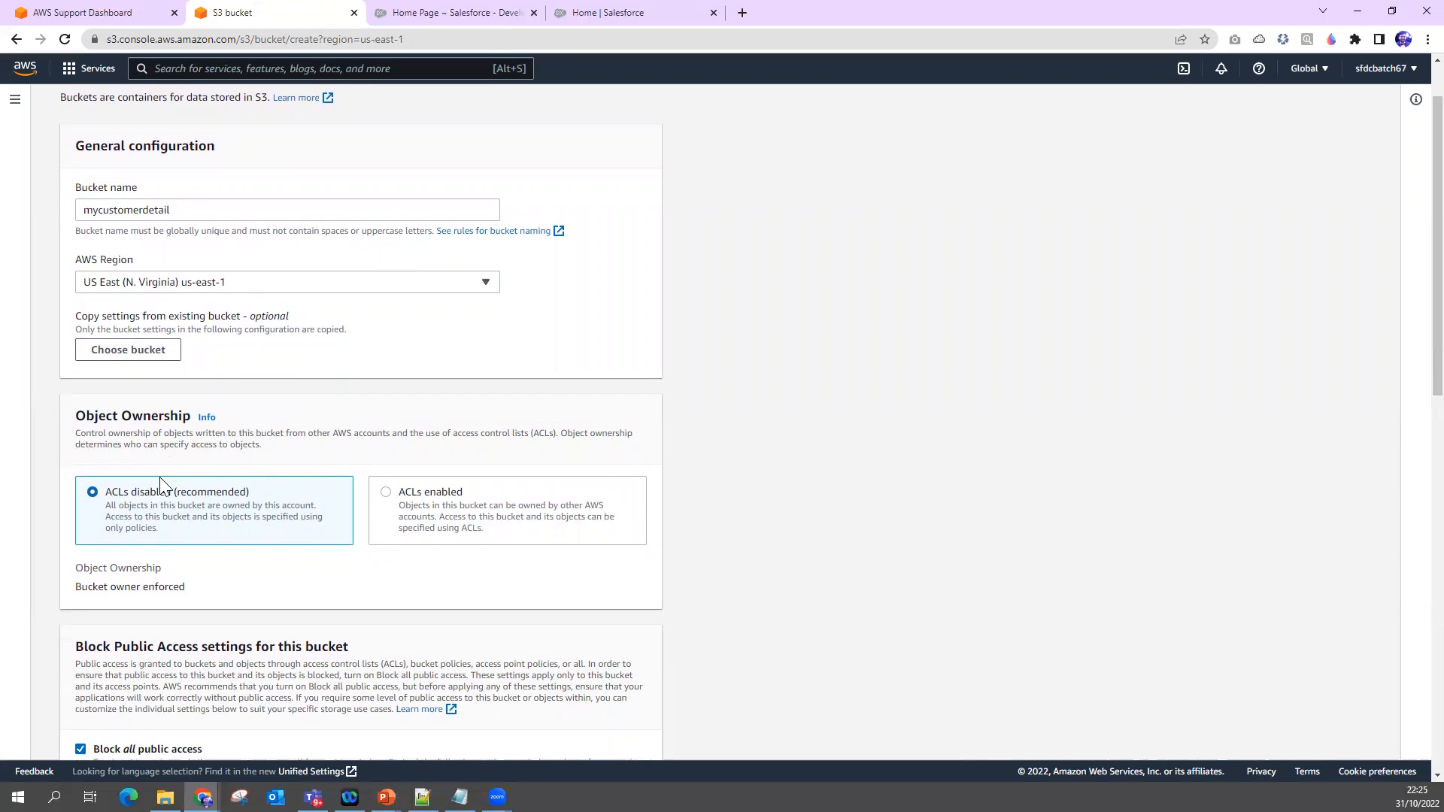
scroll(172, 575, down, 5)
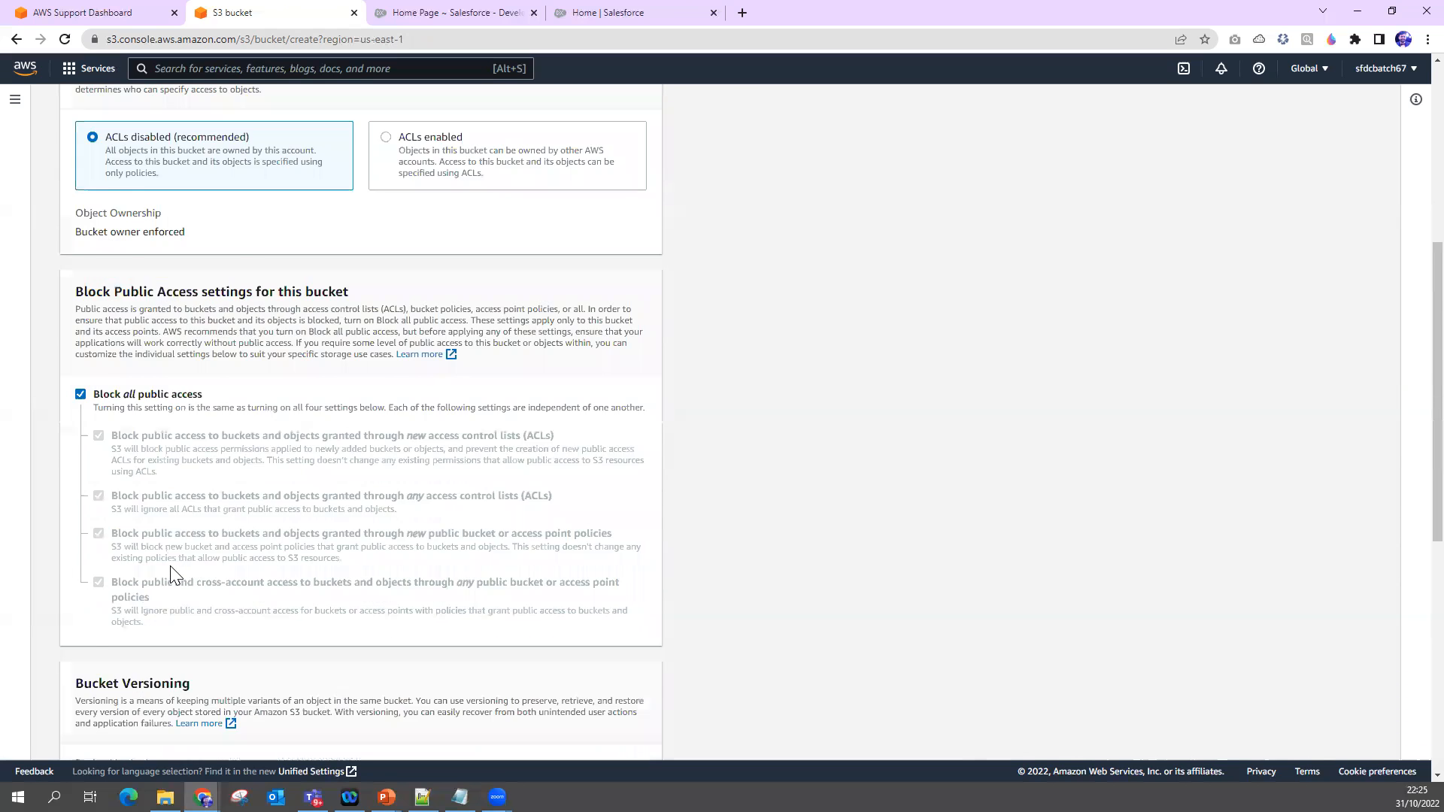
scroll(171, 575, down, 3)
scroll(171, 575, up, 8)
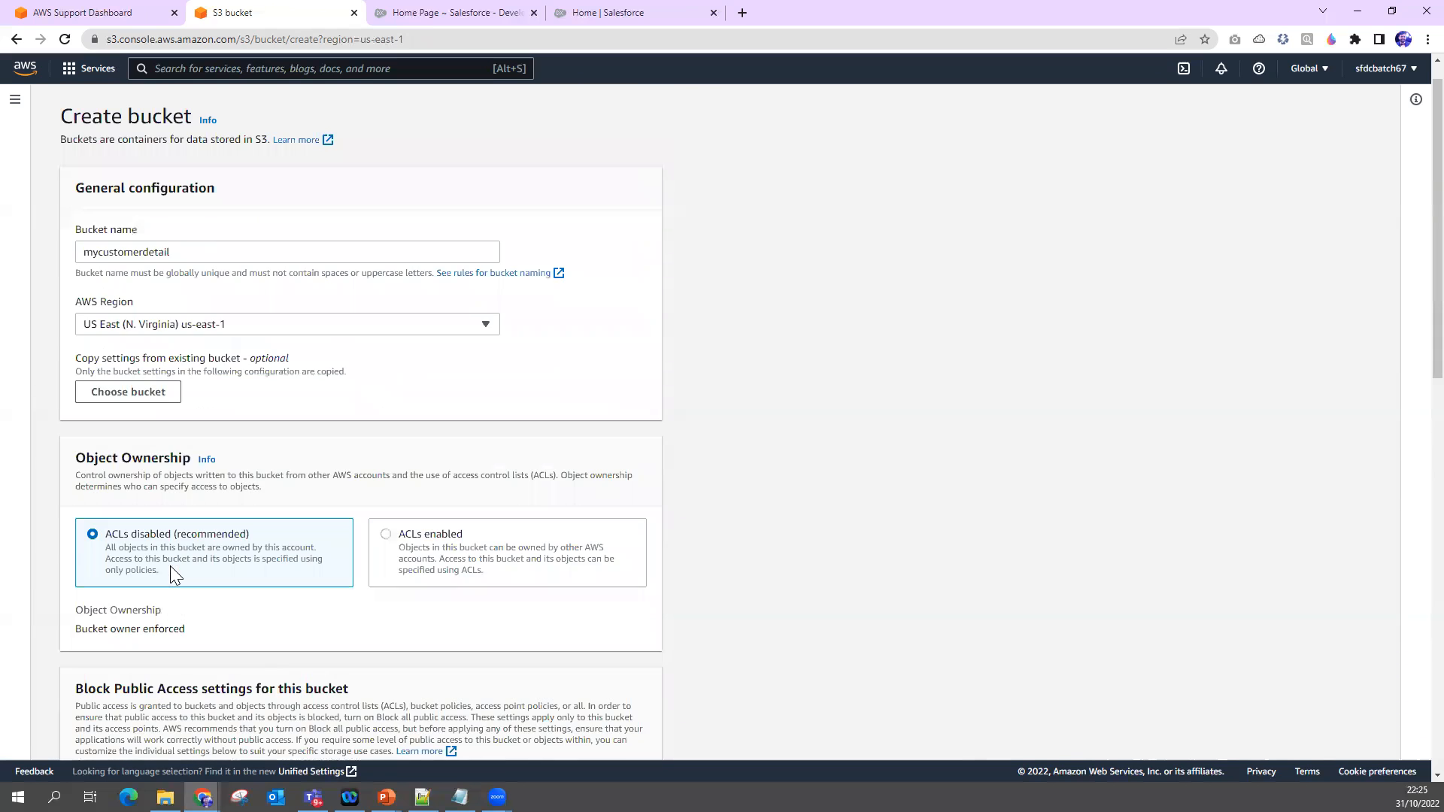
scroll(170, 566, up, 1)
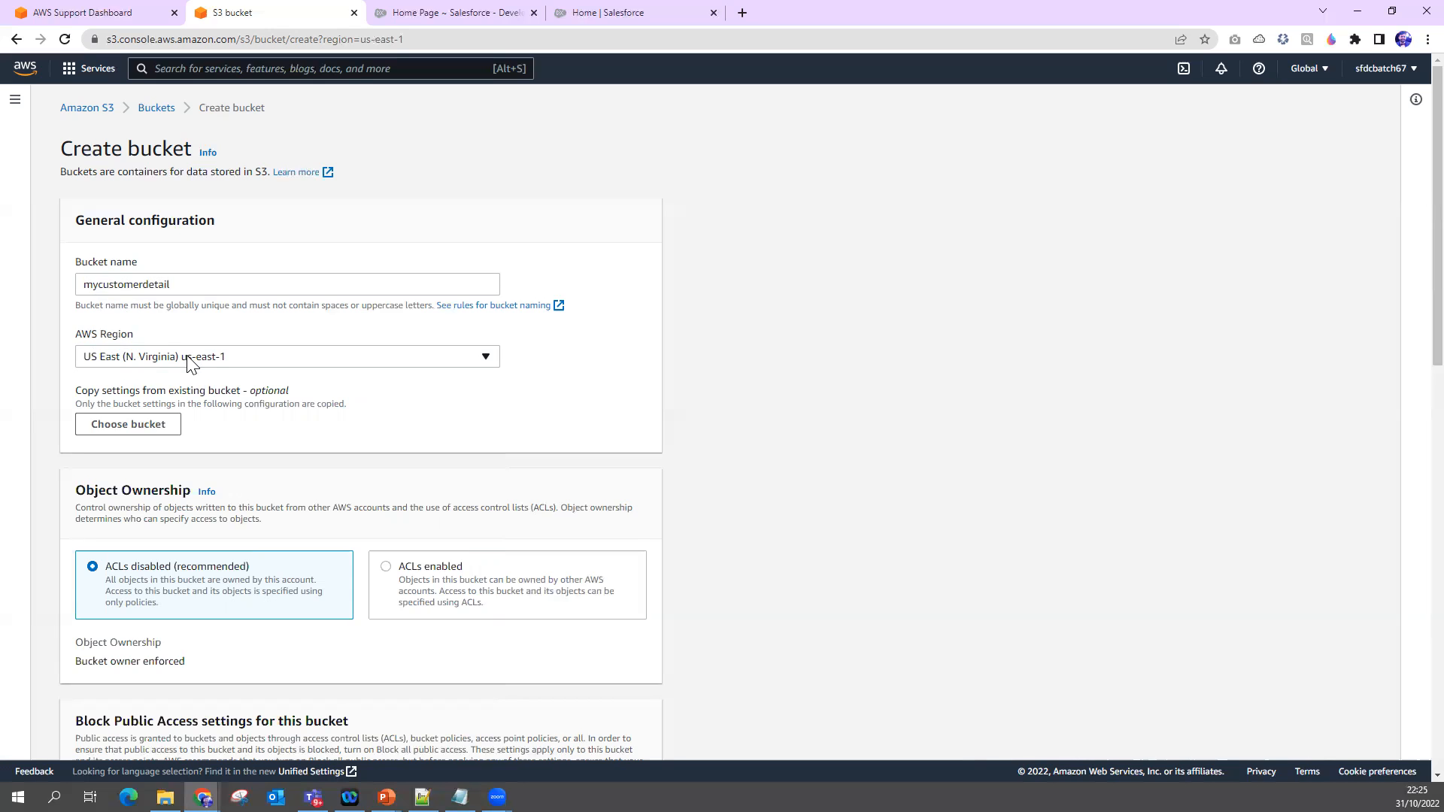
click(100, 286)
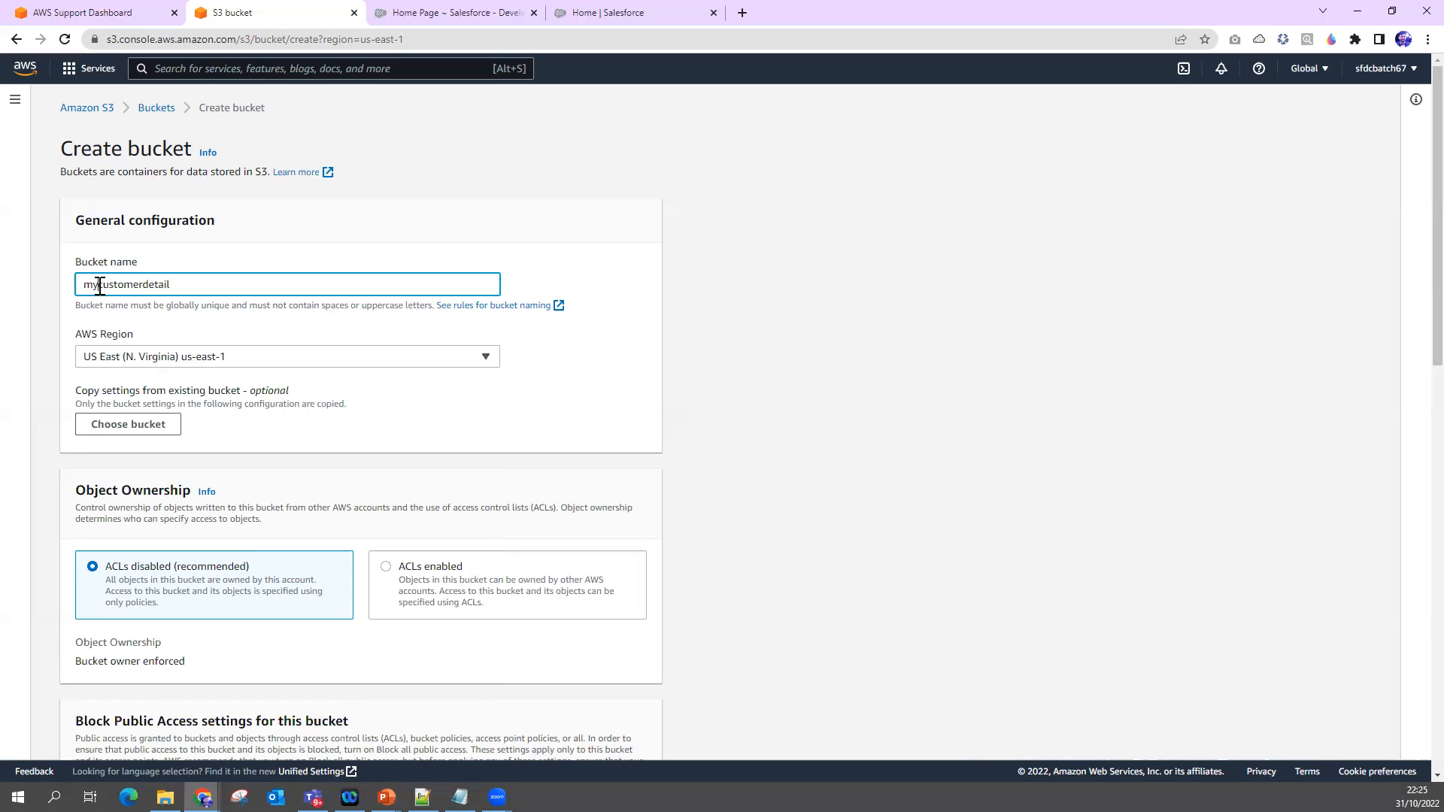
text(udemy)
key(BackSpace)
key(BackSpace)
key(BackSpace)
key(BackSpace)
key(BackSpace)
Replace the "my" prefix of the bucket name with the owner's first name, so that the name ends in "customerdetail"
click(170, 285)
text(project)
drag(98, 285, 75, 294)
text(debasis)
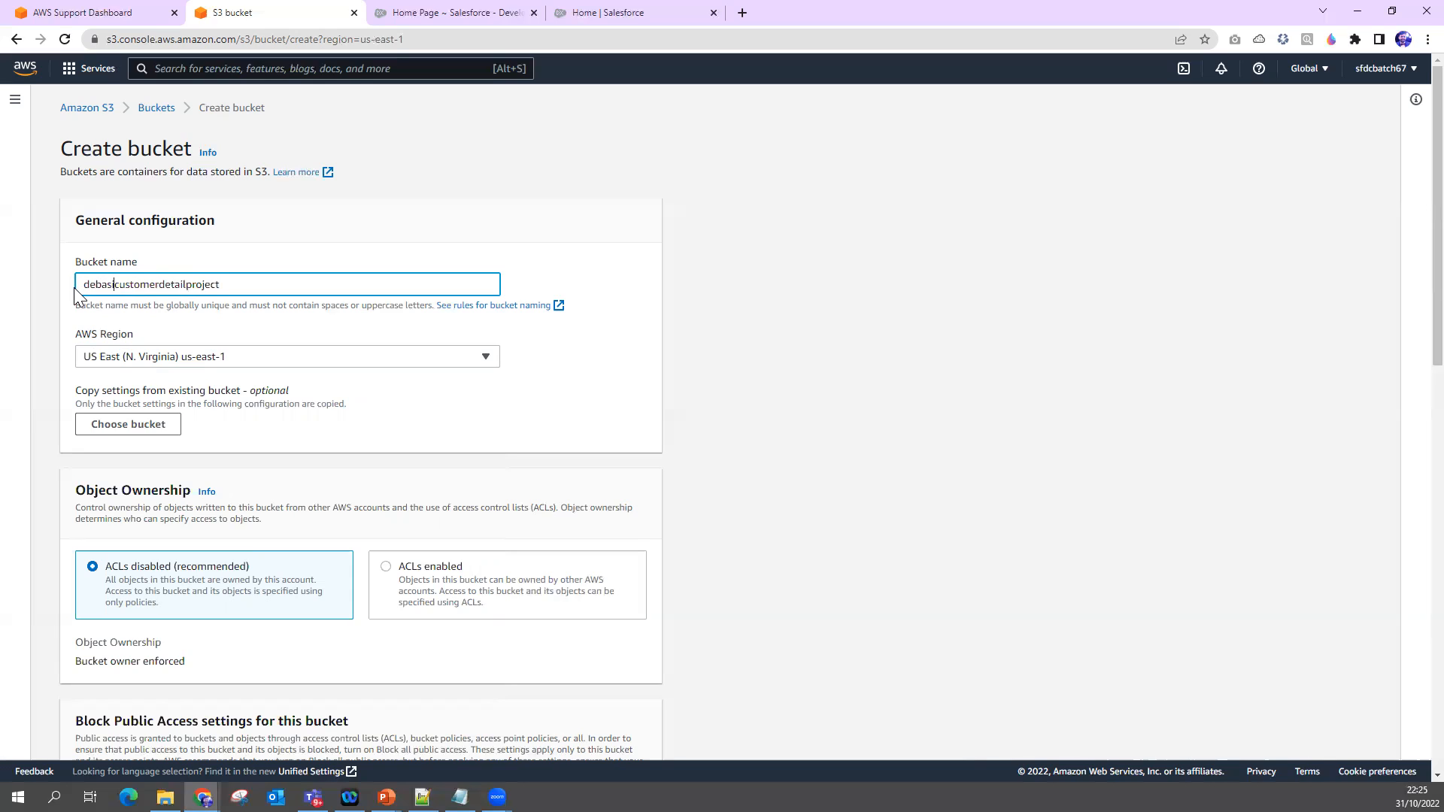
click(232, 288)
key(BackSpace)
key(BackSpace)
key(BackSpace)
key(BackSpace)
key(BackSpace)
key(BackSpace)
key(BackSpace)
Create the bucket with ownership, public access, versioning and encryption left at their default settings
scroll(335, 454, down, 5)
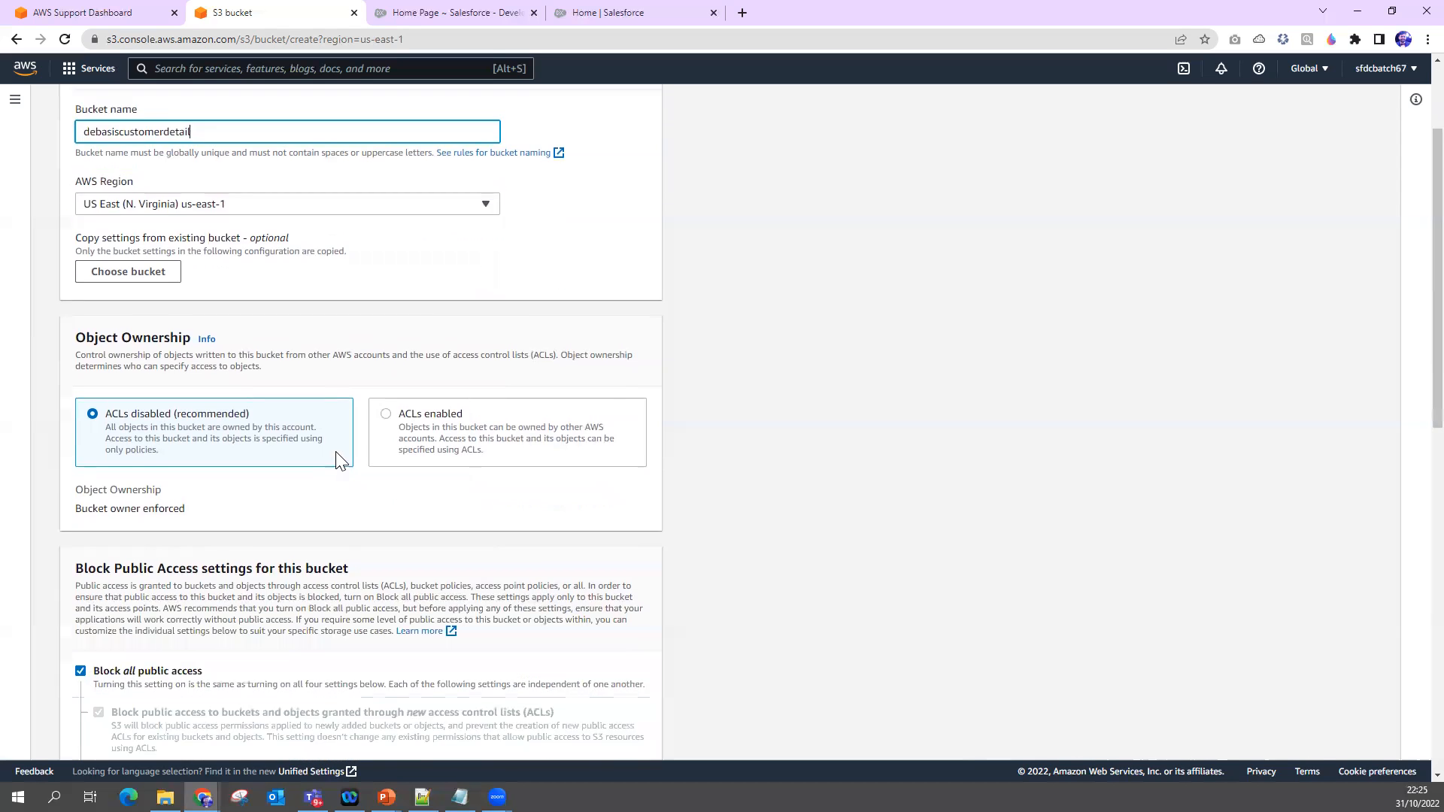
scroll(335, 457, down, 8)
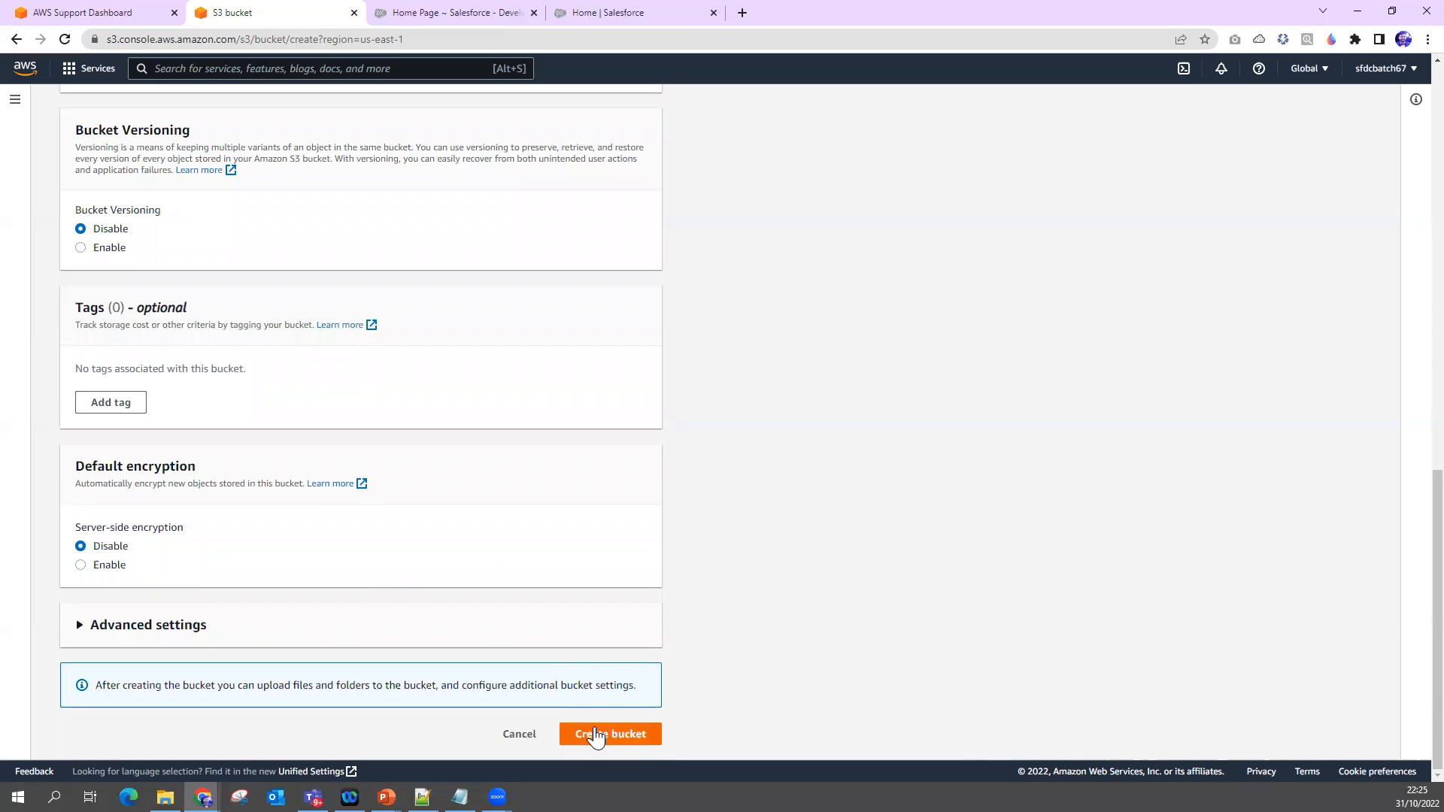
click(596, 736)
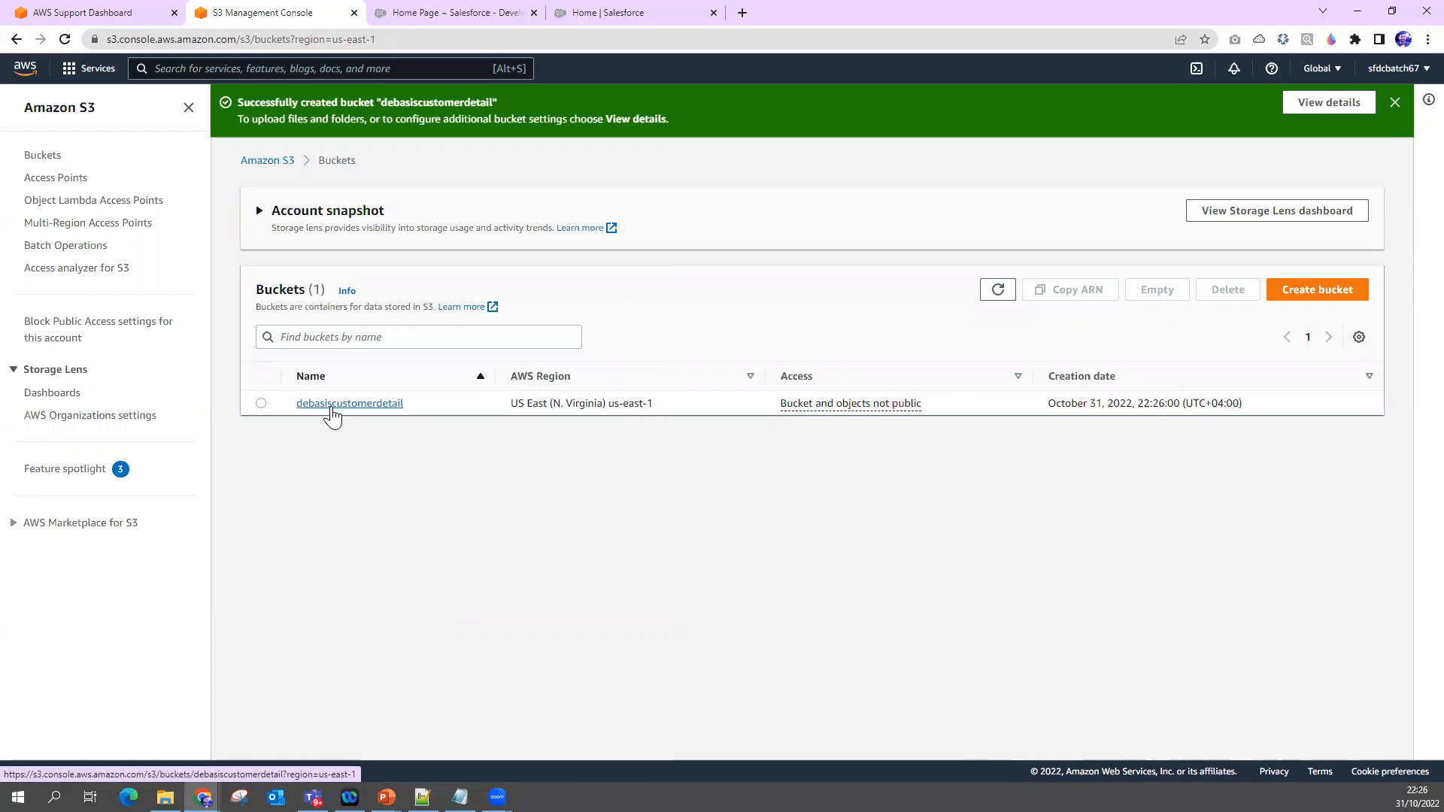
Open the new bucket, view its upload page for files and folders, and return to the bucket
click(365, 411)
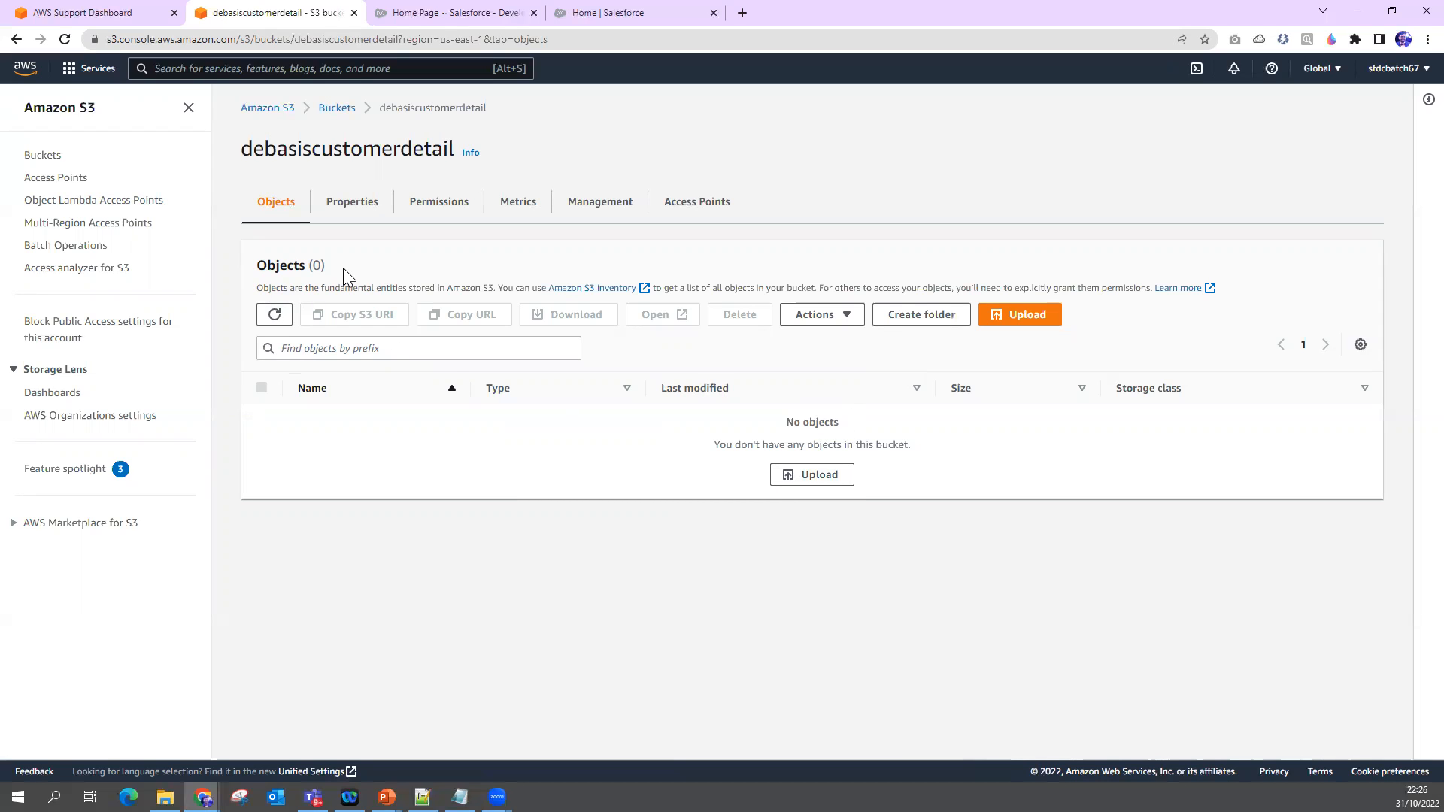
click(810, 479)
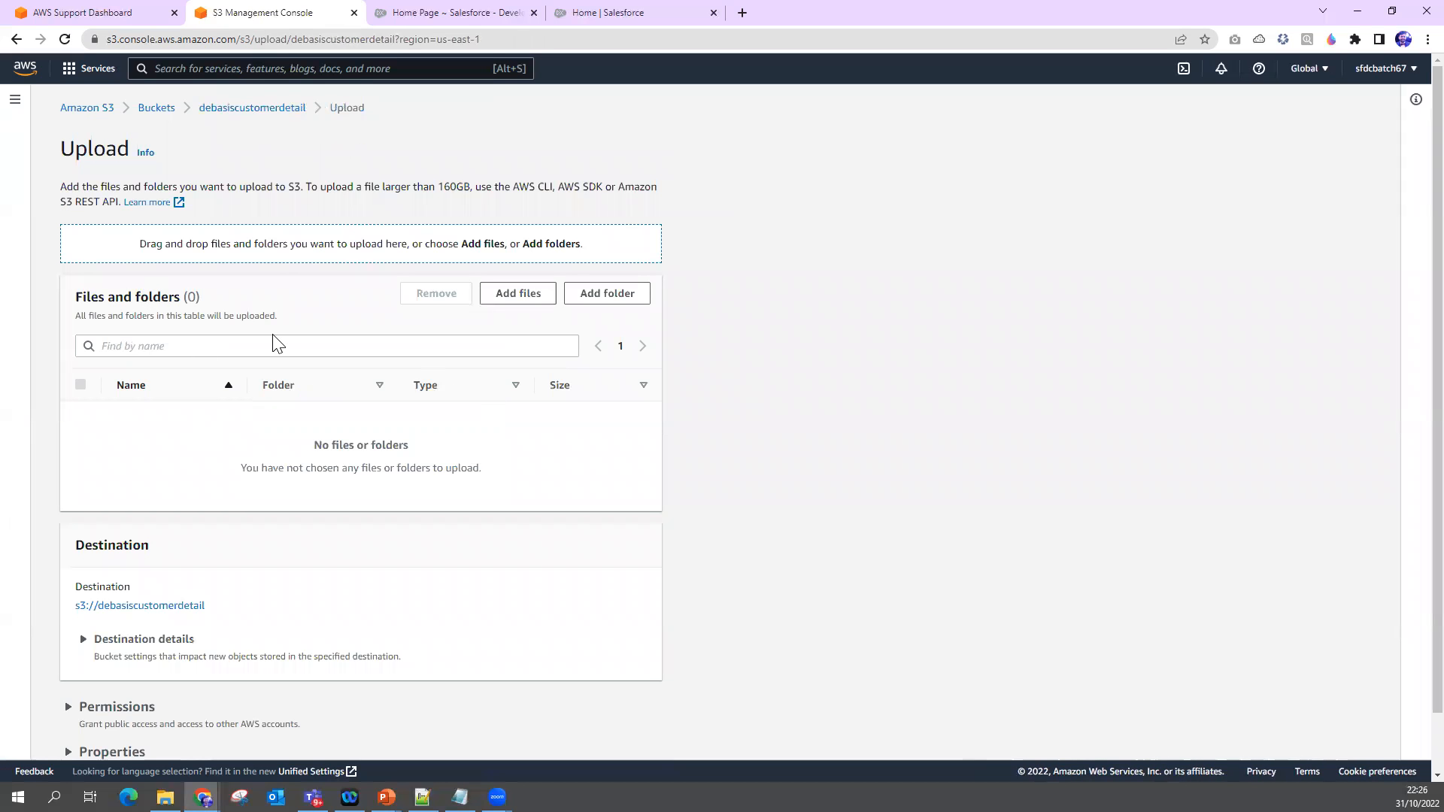
click(232, 111)
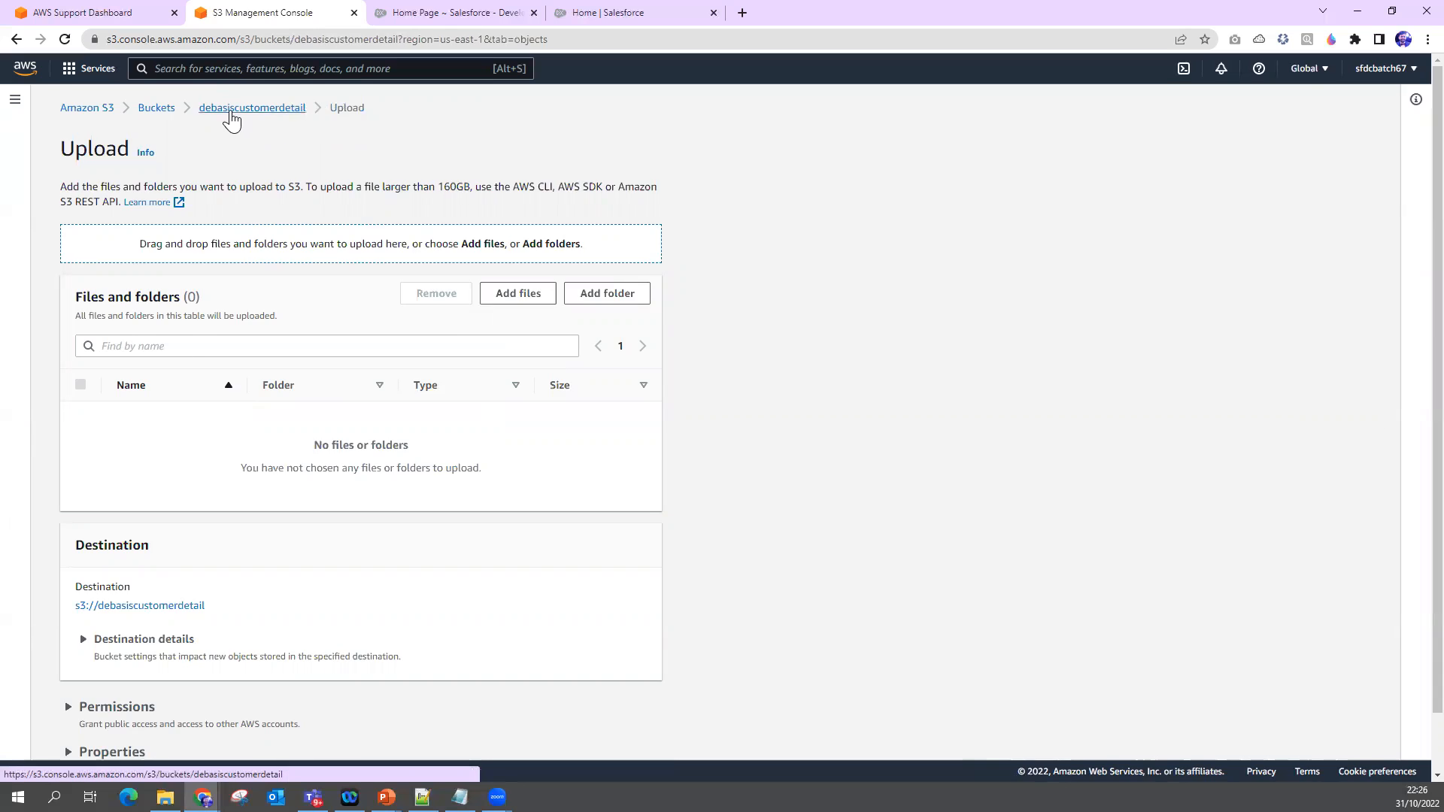